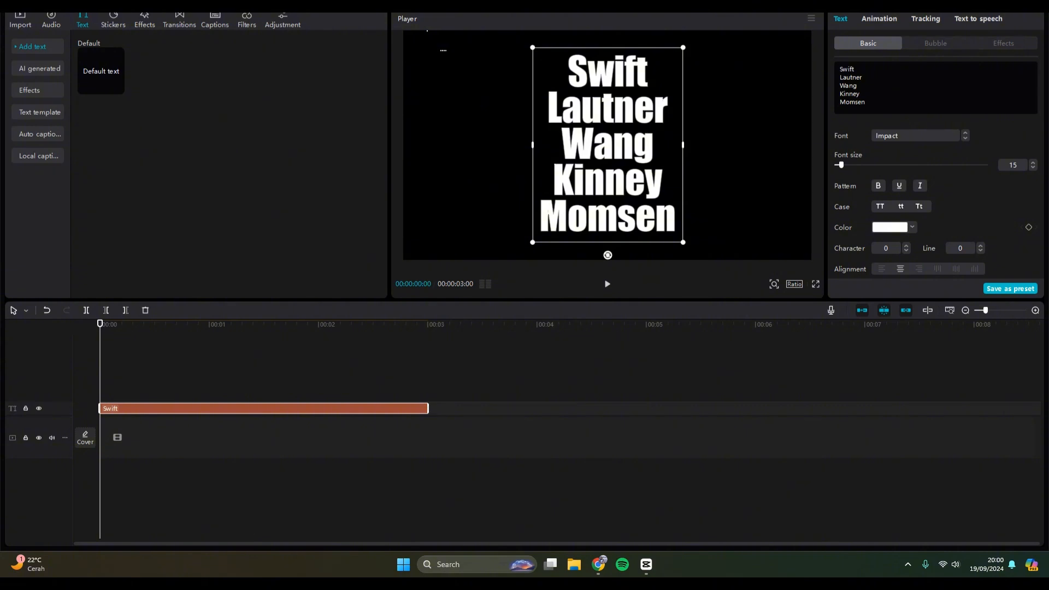
Left-align the surname list and set its line spacing to 3 and font size to 12.
left_click(881, 269)
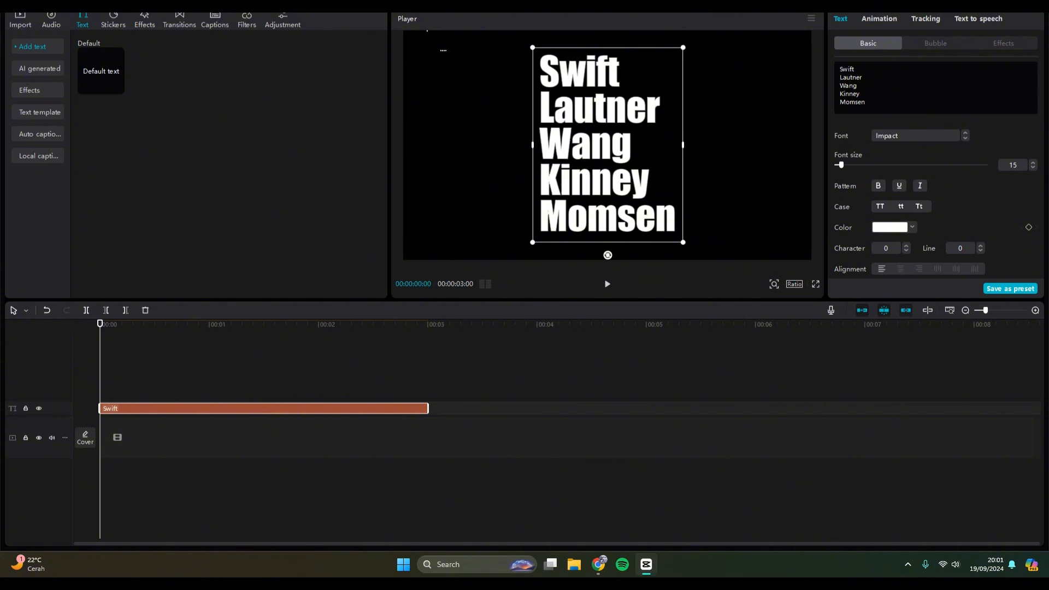
left_click(981, 246)
left_click(981, 246)
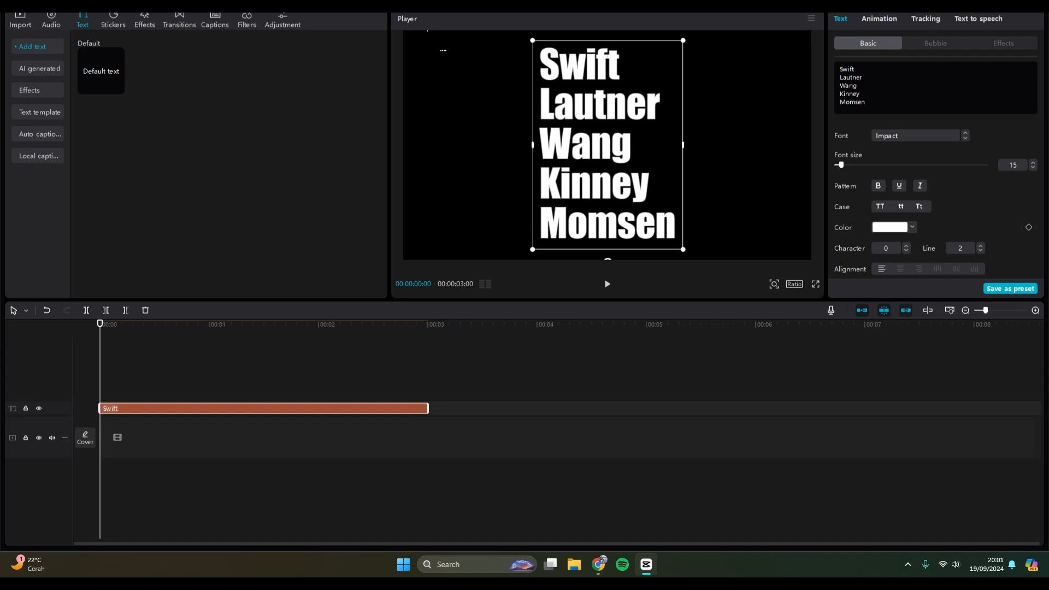
left_click(981, 246)
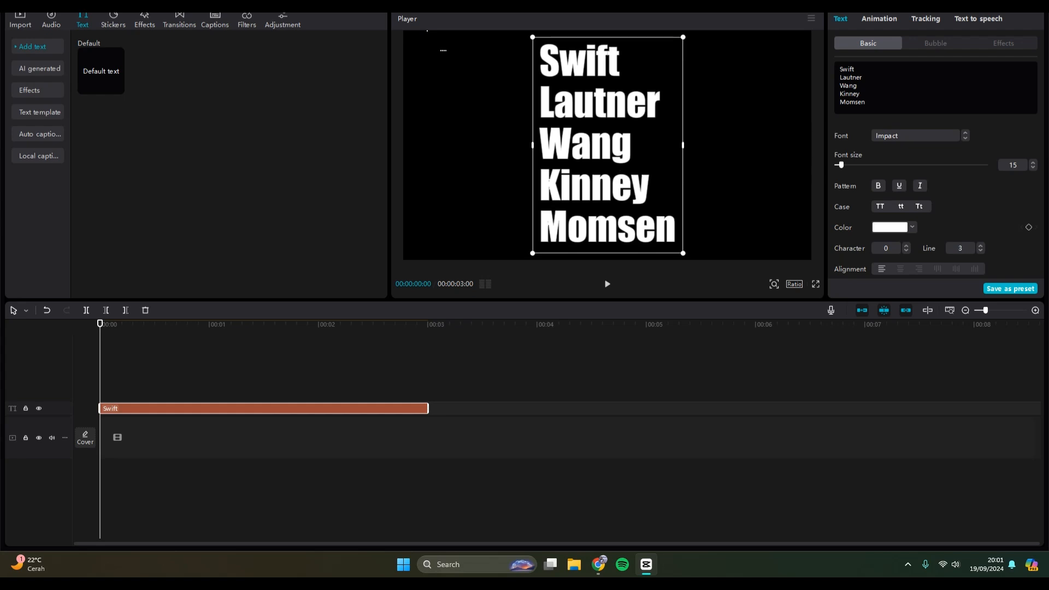
left_click_drag(841, 165, 840, 165)
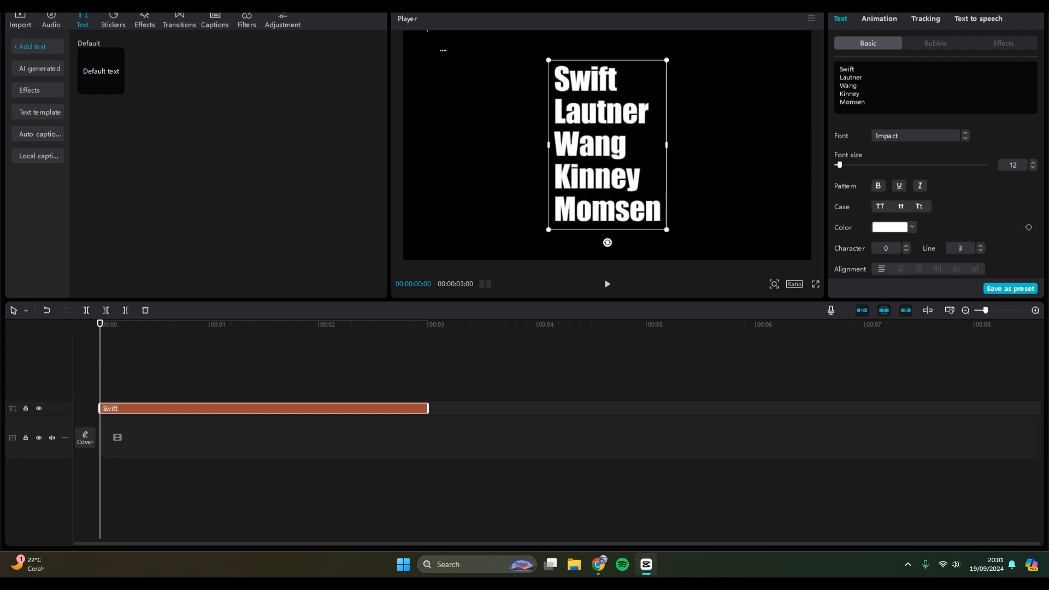
Move the surname list to the right half of the video frame.
left_click(608, 144)
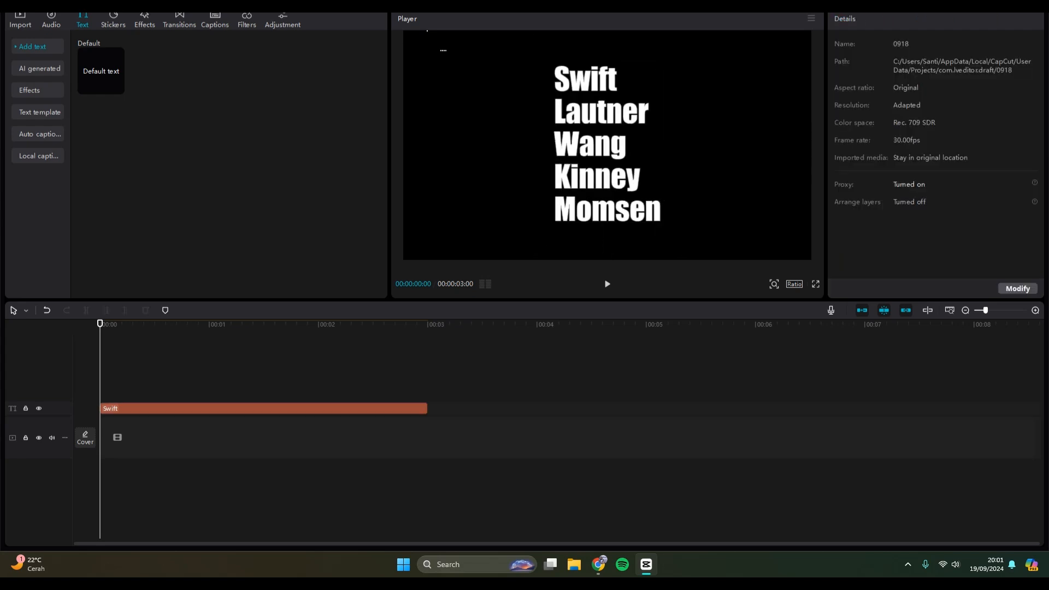
left_click(608, 145)
left_click_drag(608, 145, 687, 148)
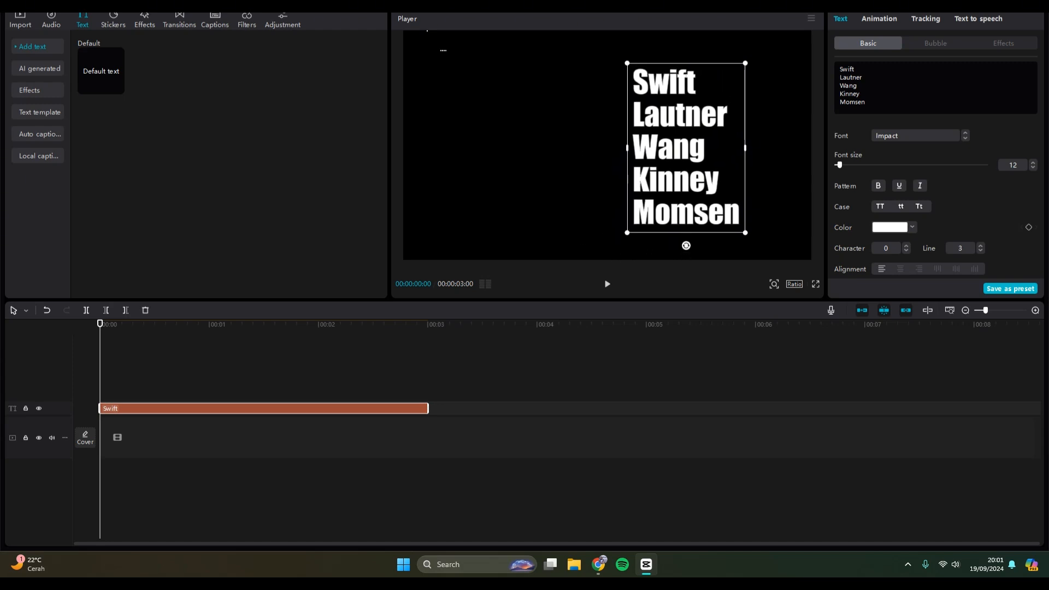
left_click(686, 149)
left_click(687, 148)
Duplicate the surname list clip onto a new text track starting at the beginning of the timeline.
right_click(277, 409)
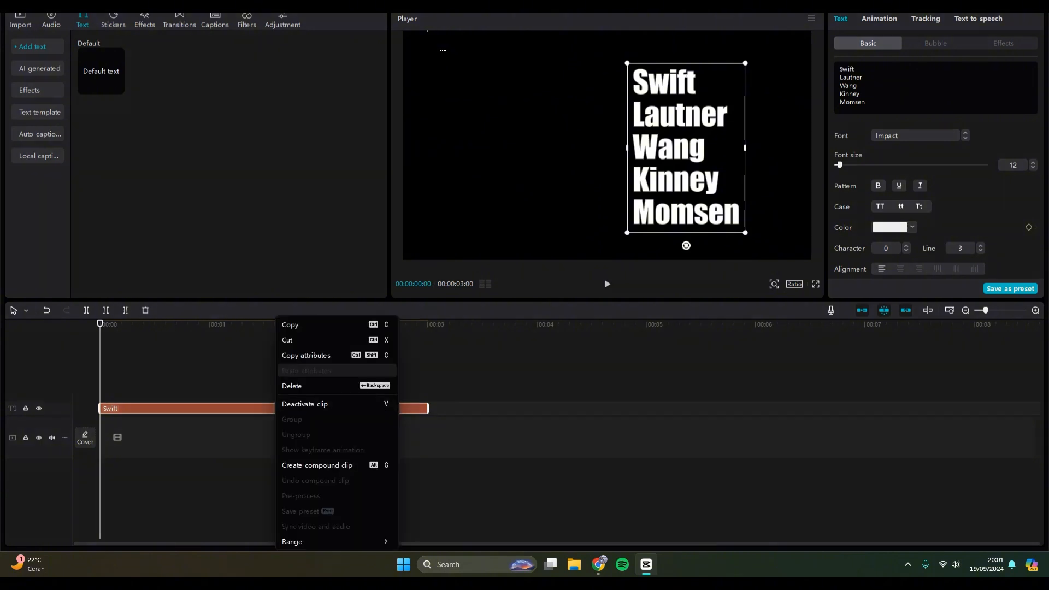
left_click(295, 325)
right_click(240, 374)
left_click(255, 381)
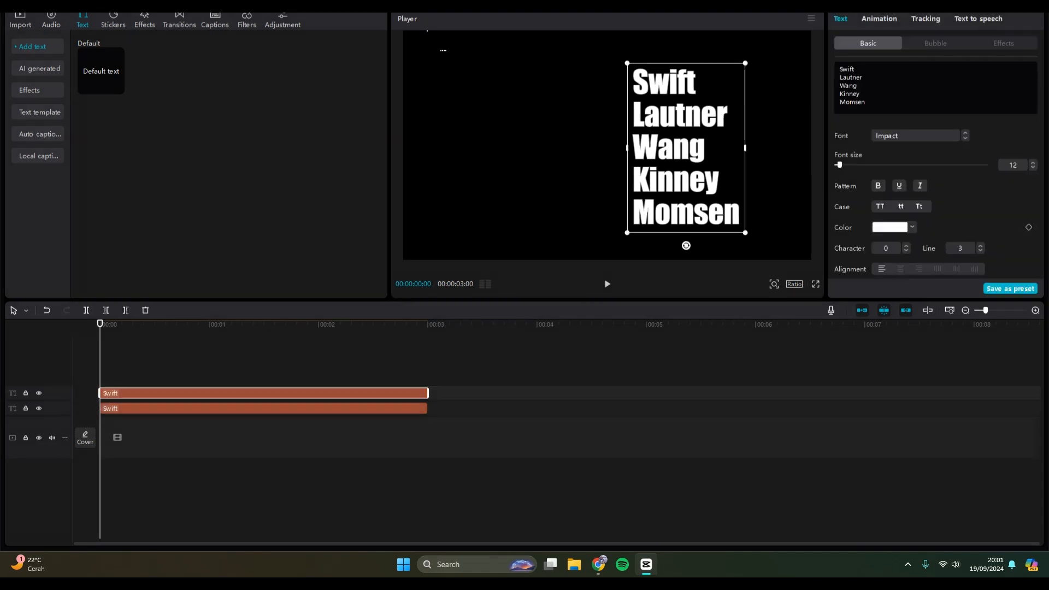
Move the duplicated text beside the original list and replace its content with "Taylor".
left_click_drag(686, 149, 570, 154)
double_click(570, 155)
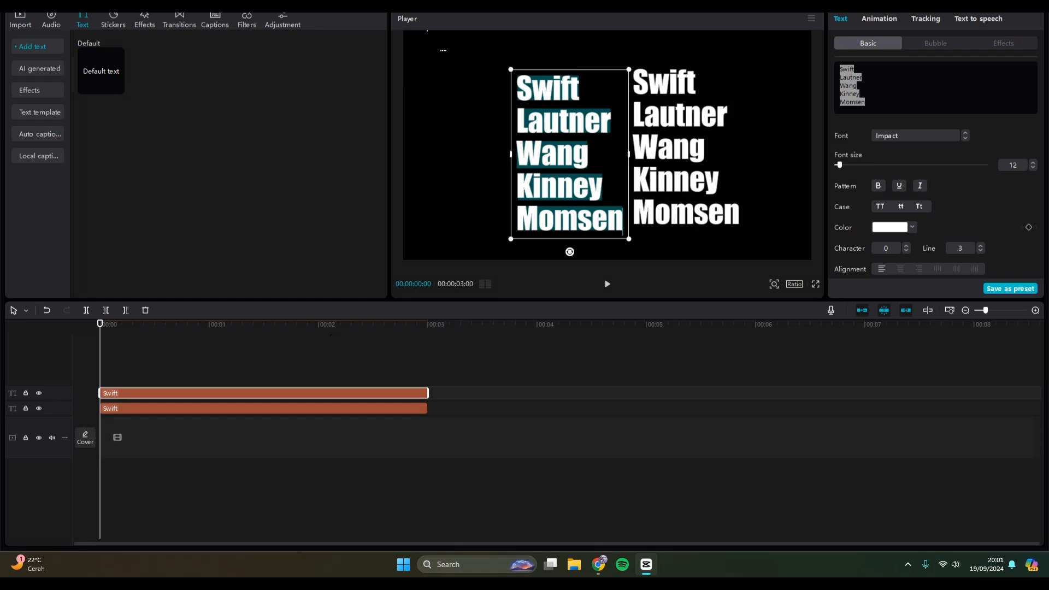
type("Taylor")
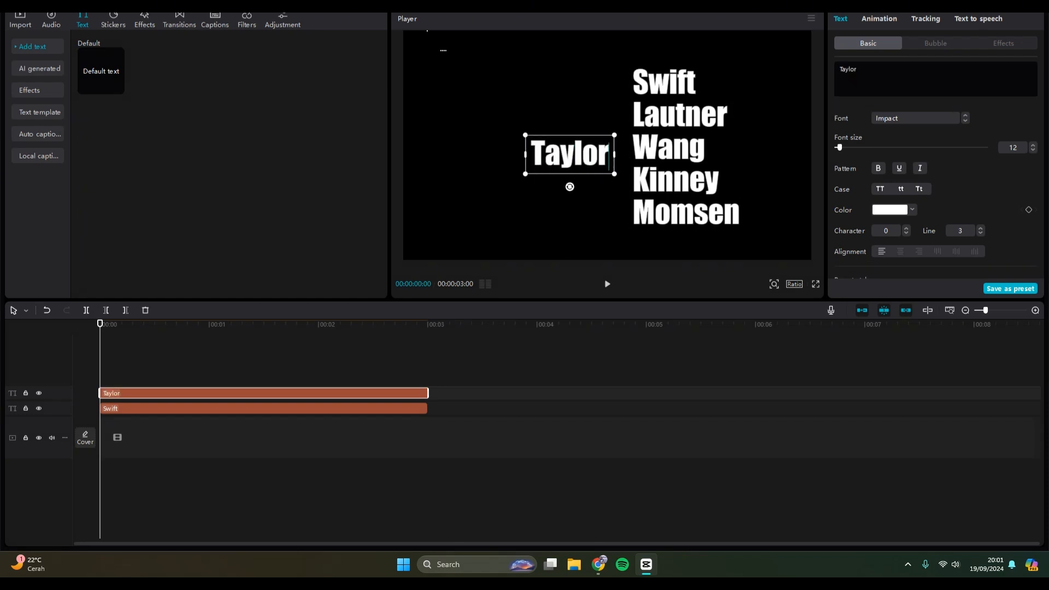
left_click(570, 224)
Place "Taylor" left of the frame's centre and move the surname list so "Swift" lines up directly after it.
left_click(570, 155)
left_click_drag(570, 154, 532, 145)
left_click(683, 148)
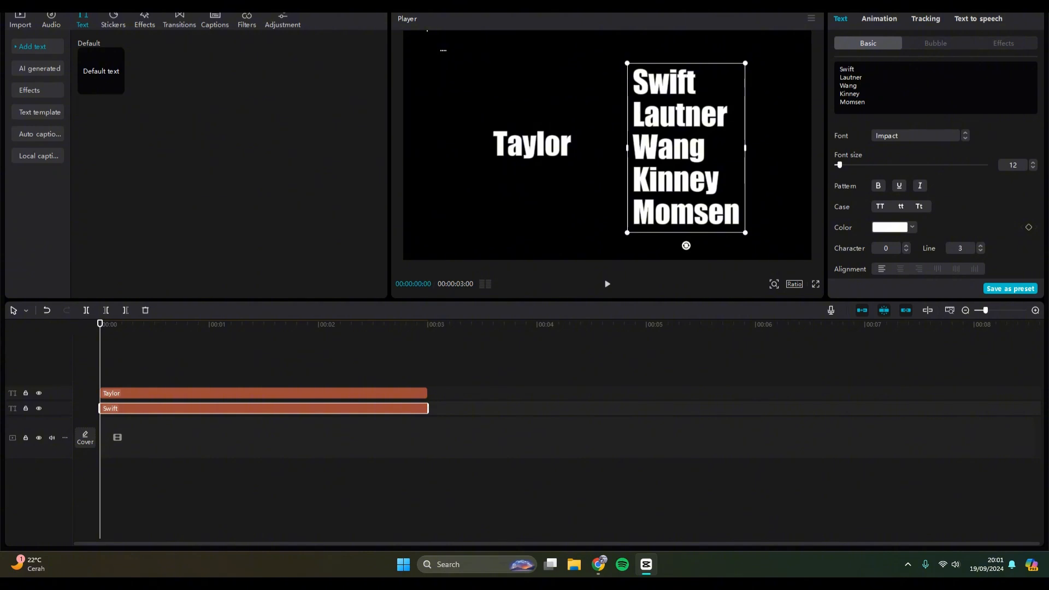
left_click_drag(683, 148, 629, 210)
left_click(450, 420)
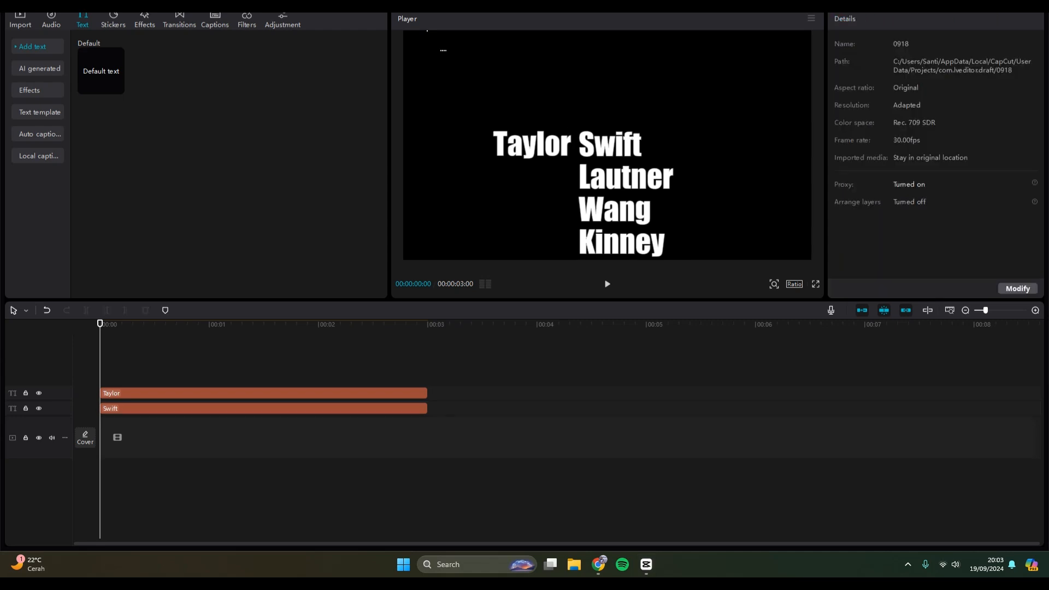
Extend both the surname list clip and the Taylor clip to 6 seconds.
left_click(263, 409)
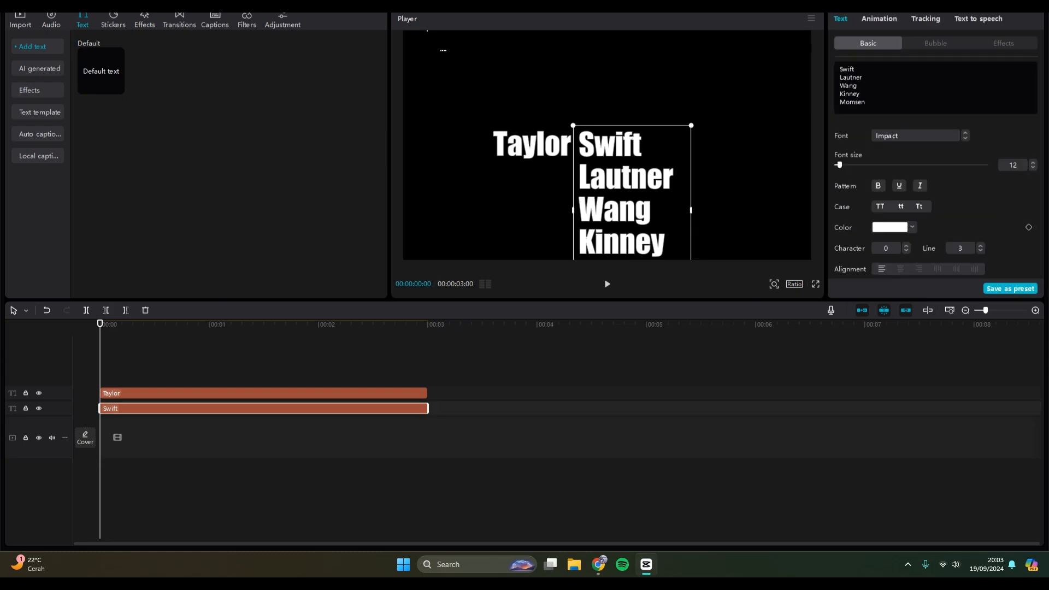
left_click_drag(428, 409, 756, 409)
left_click(377, 361)
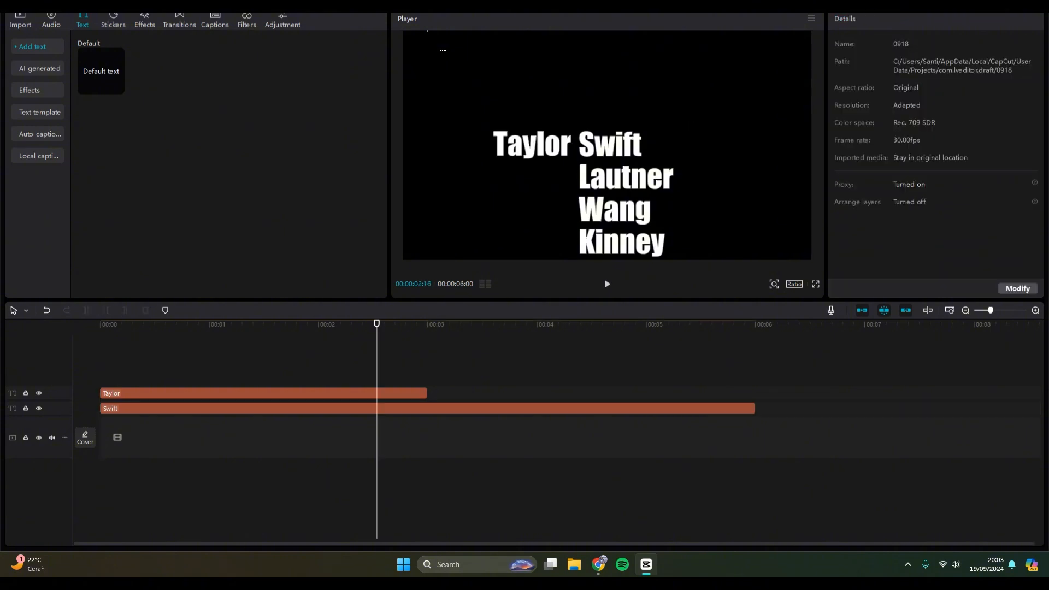
left_click(378, 394)
left_click_drag(428, 393, 756, 394)
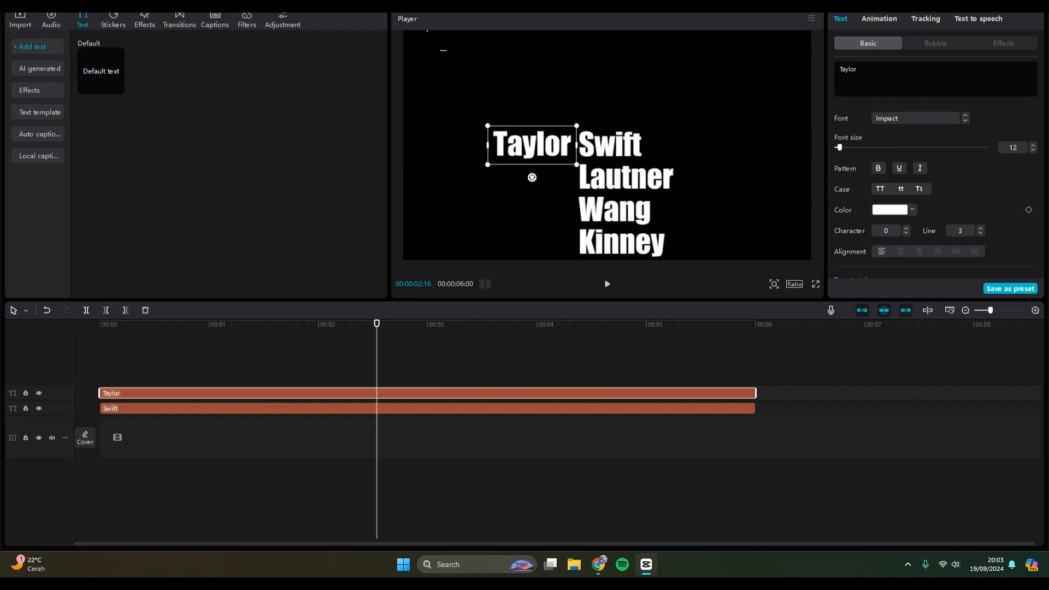
Add a position keyframe to the surname list at 00:00:01:00.
left_click_drag(377, 323, 100, 323)
left_click(158, 408)
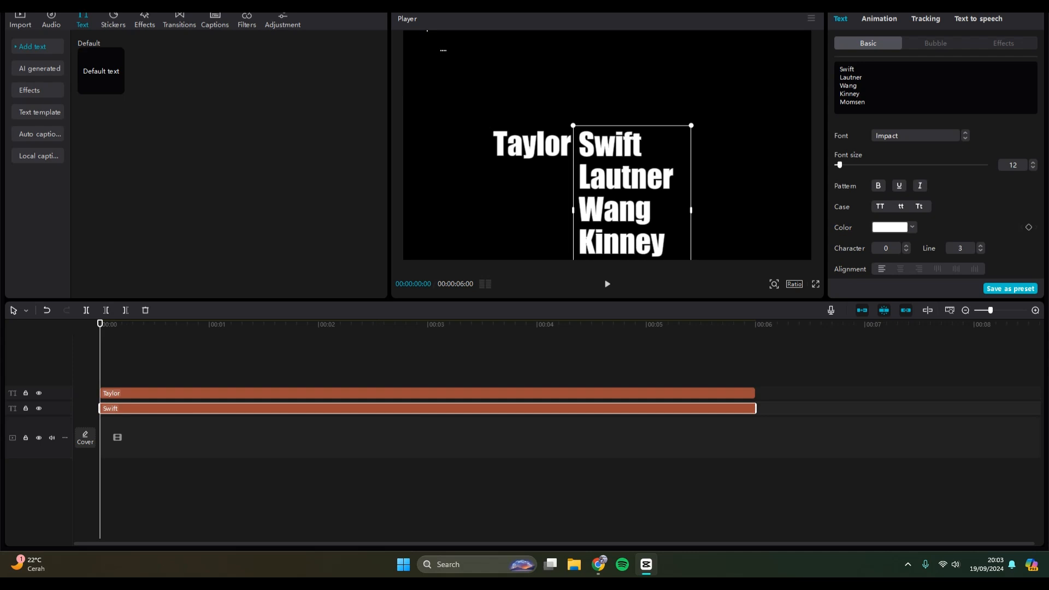
left_click_drag(100, 324, 209, 323)
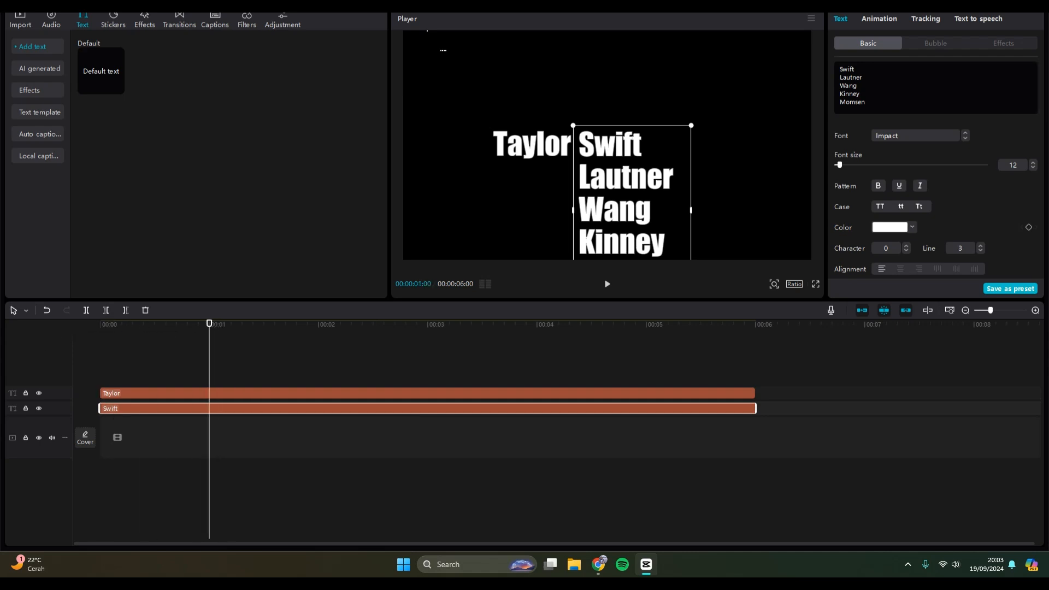
scroll(937, 175, "down", 5)
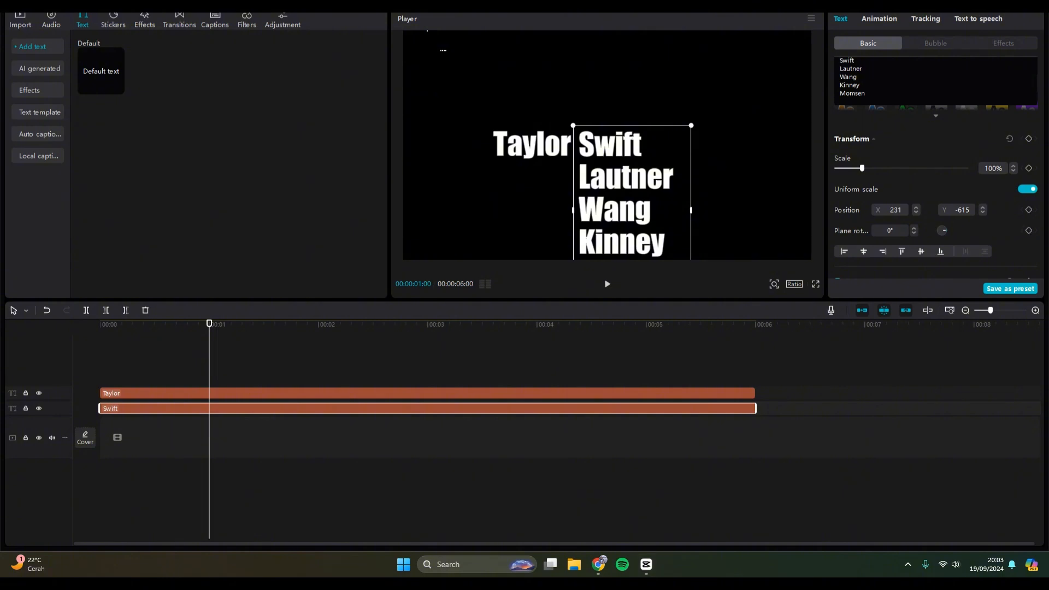
left_click(1028, 210)
At 00:00:01:05, move the surname list up so "Lautner" lines up with "Taylor", at position X 231, Y -309.
key("Right")
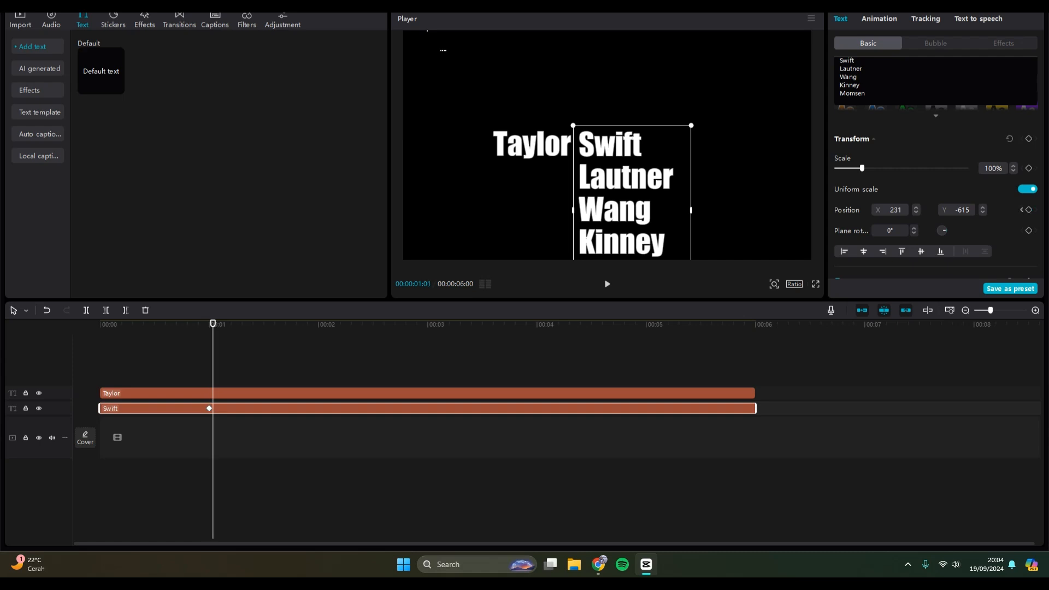
key("Right")
key("Right")
key("Right")
key("Right")
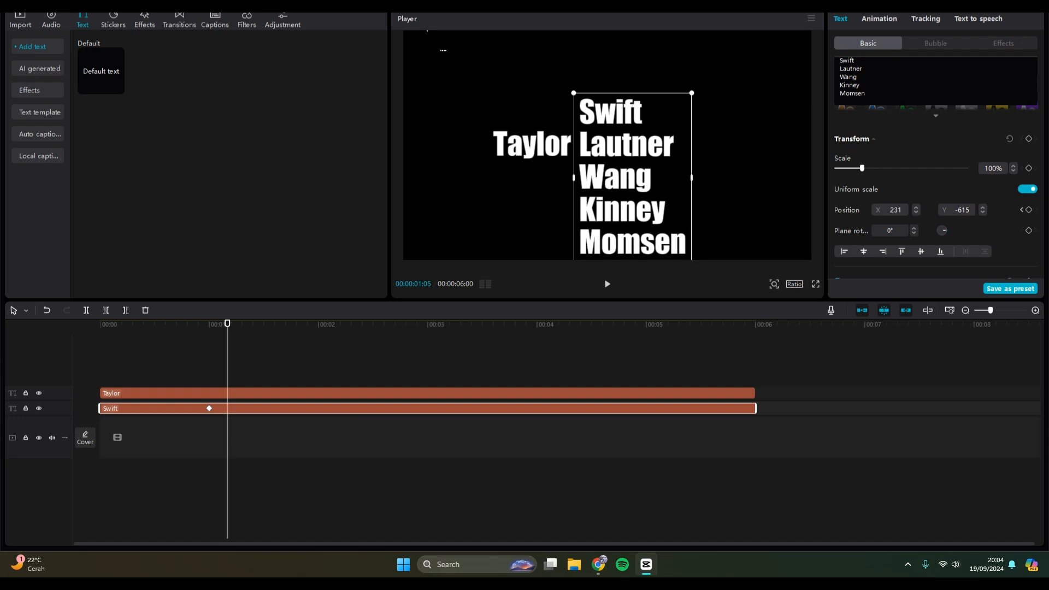
left_click_drag(633, 211, 633, 178)
type("1")
key("Return")
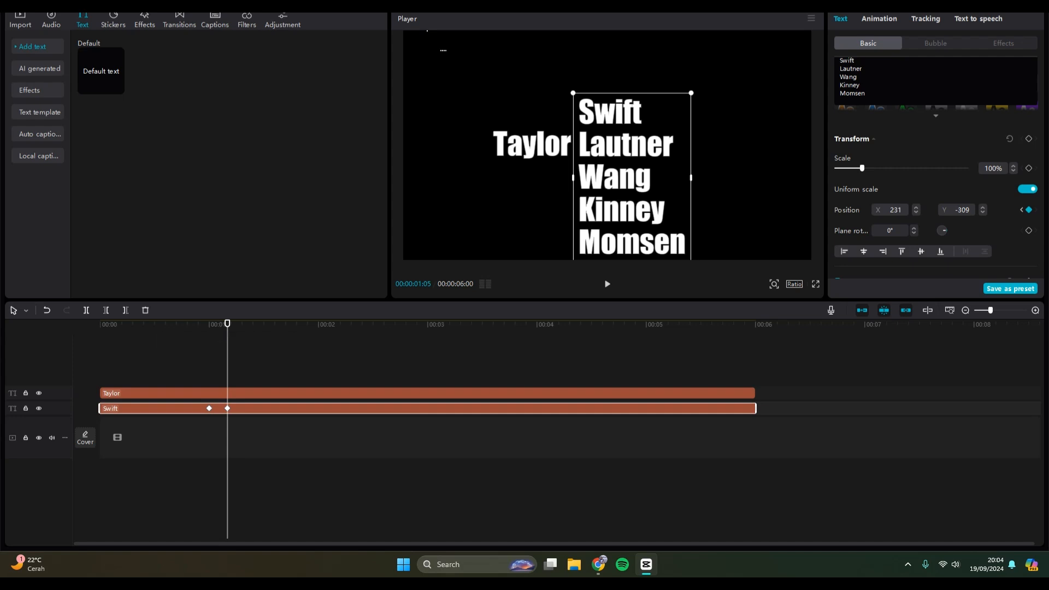
At 00:00:01:10, move the surname list up so "Wang" lines up with "Taylor", at position X 231, Y 0.
key("Right")
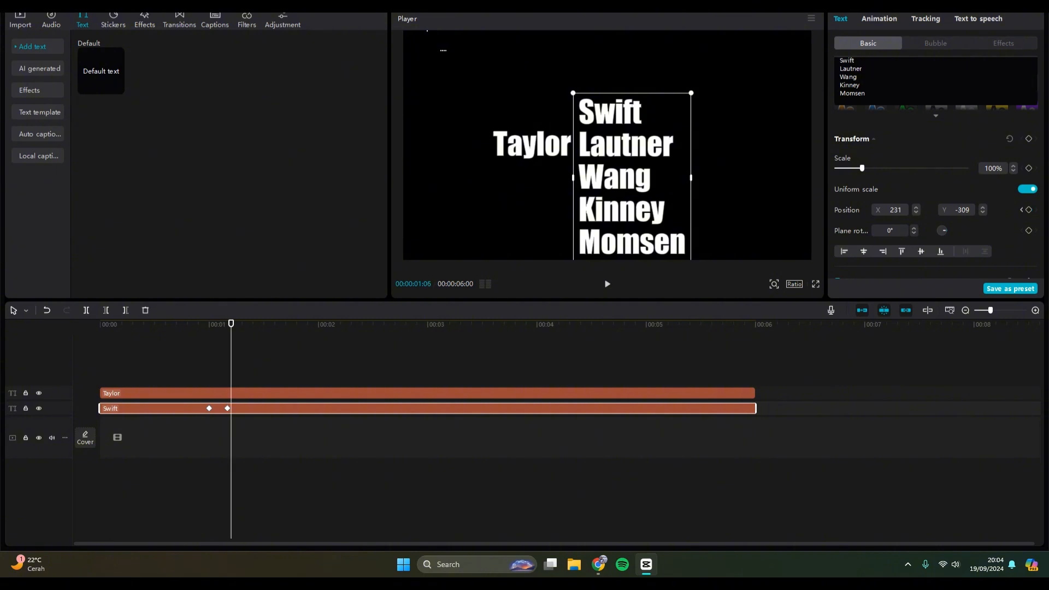
key("Right")
key("Right")
key("Right")
key("Right")
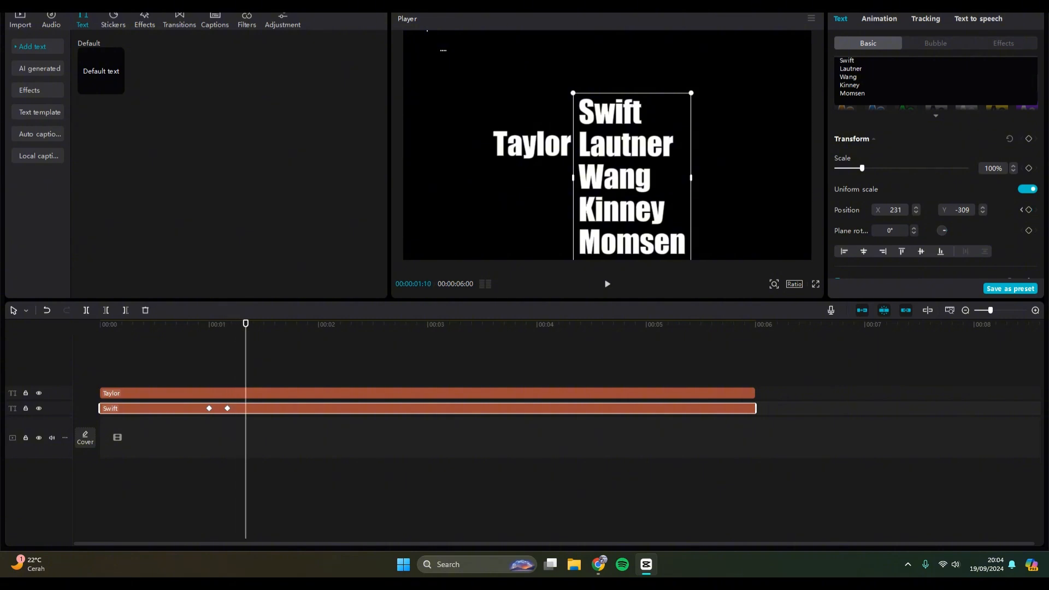
left_click_drag(632, 178, 631, 145)
left_click_drag(902, 210, 894, 210)
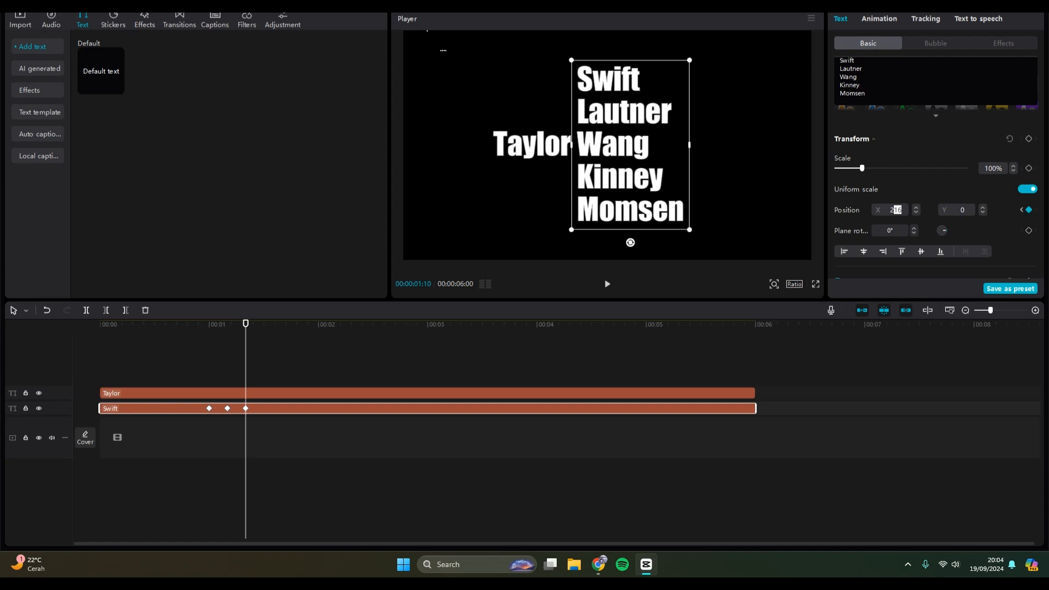
type("31")
key("Return")
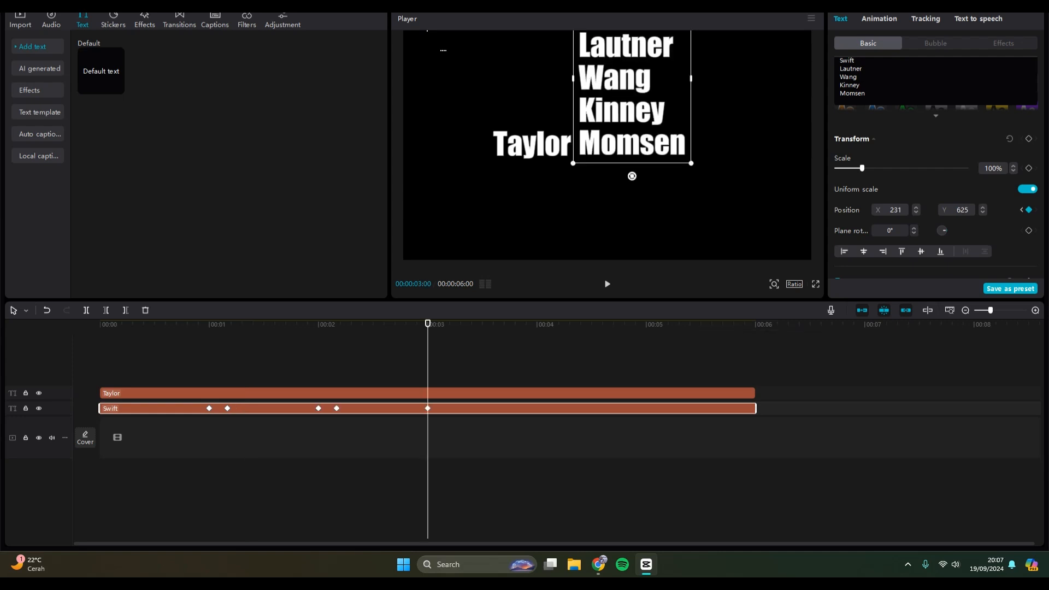
Play the animation from the start to check how the surnames scroll beside "Taylor".
key("Home")
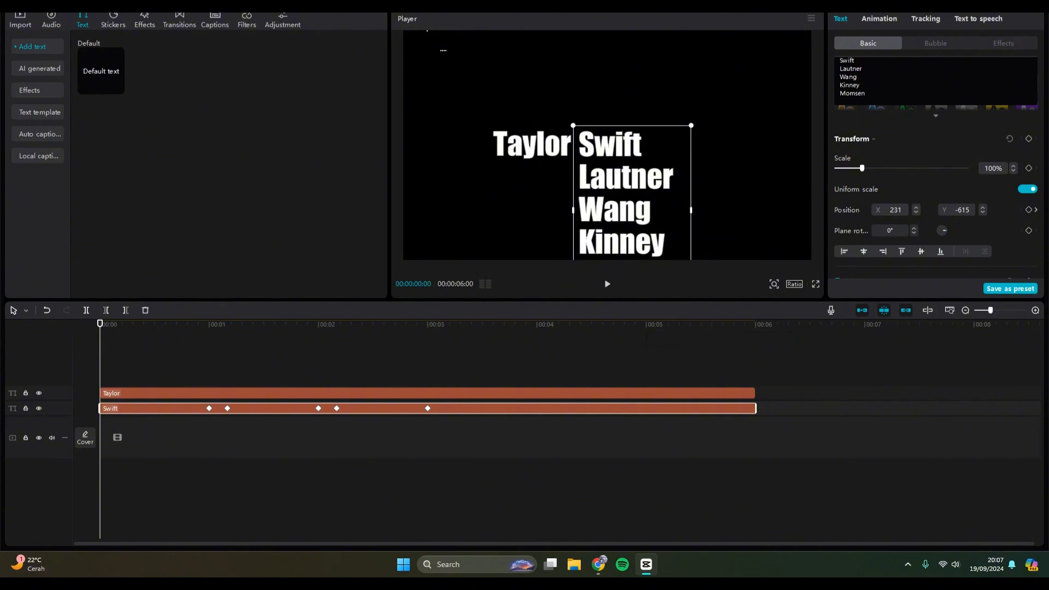
key("space")
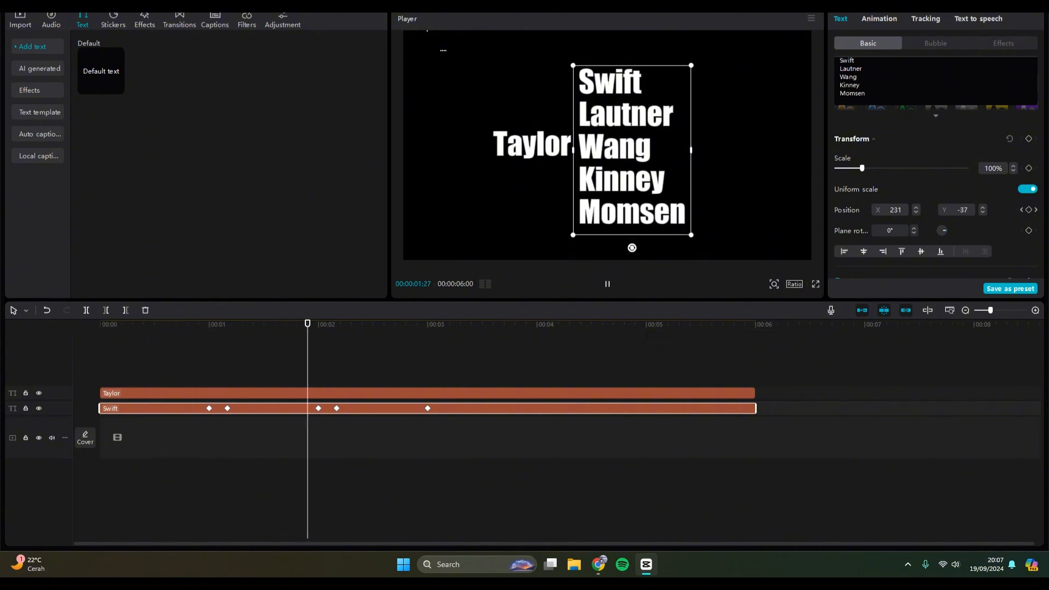
key("space")
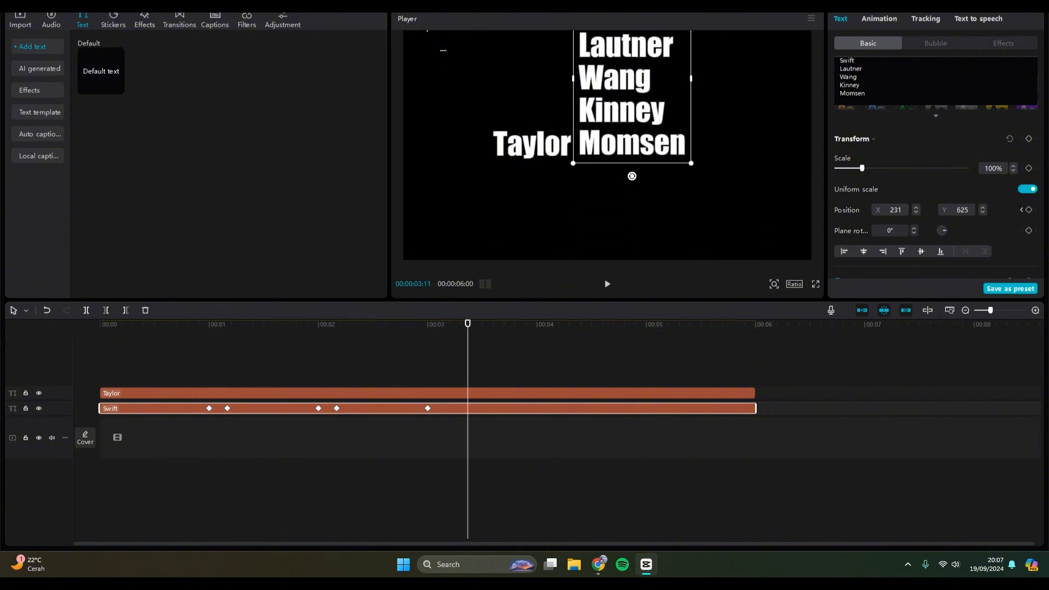
Convert the keyframed surname list clip into a compound clip.
left_click_drag(467, 323, 253, 323)
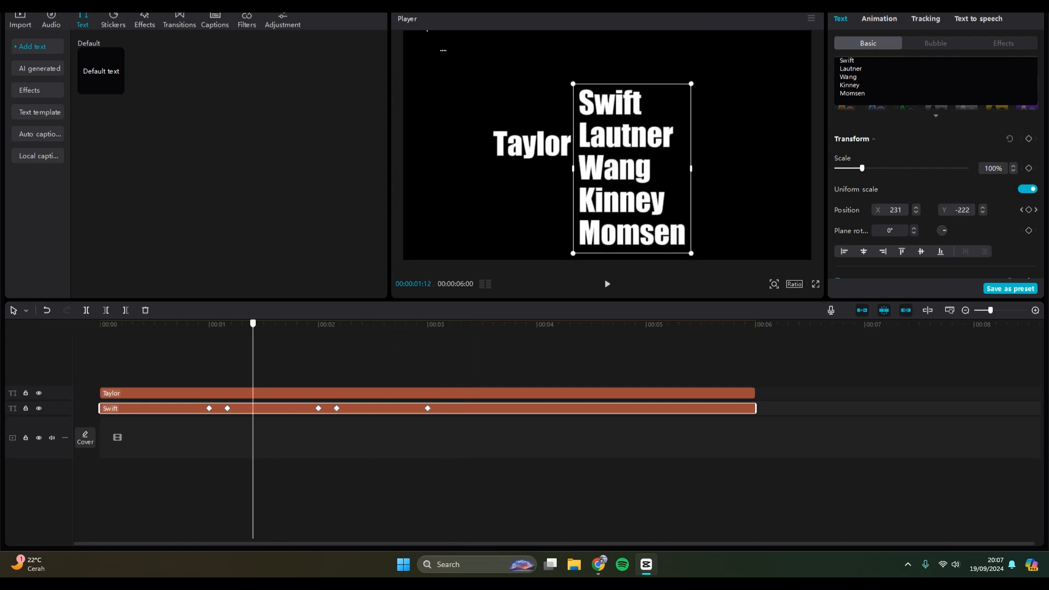
right_click(295, 409)
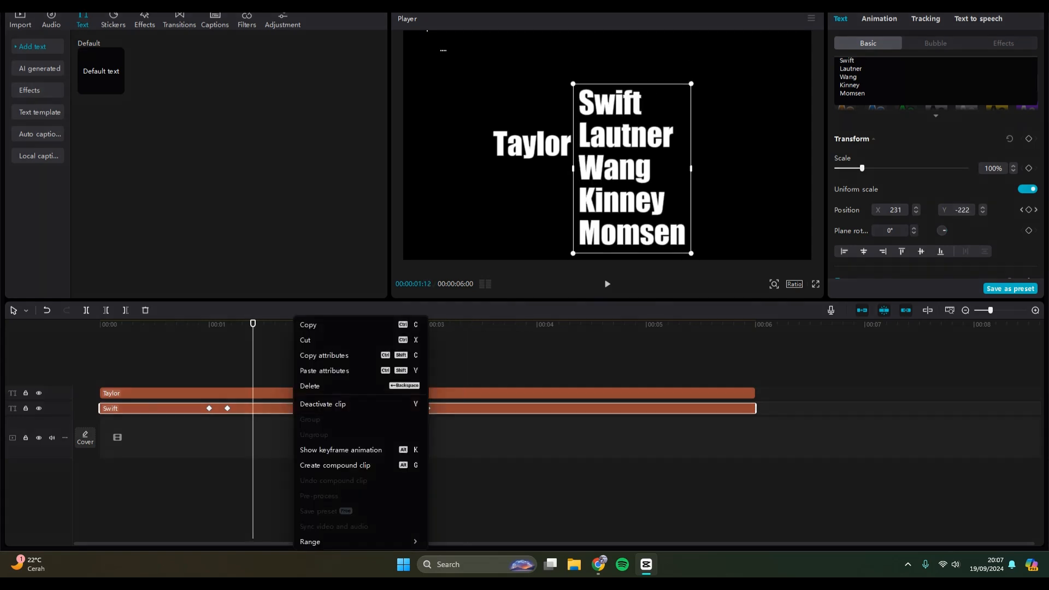
left_click(339, 465)
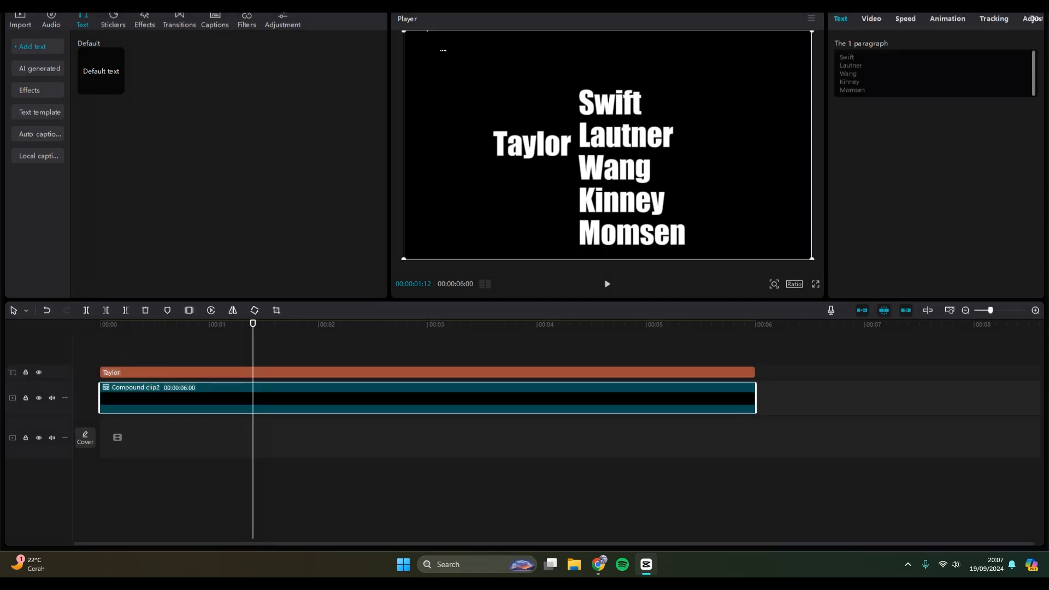
Add a rectangle mask to the compound clip around "Swift", about 960 by 175 at X 326, Y 15.
left_click_drag(253, 324, 100, 323)
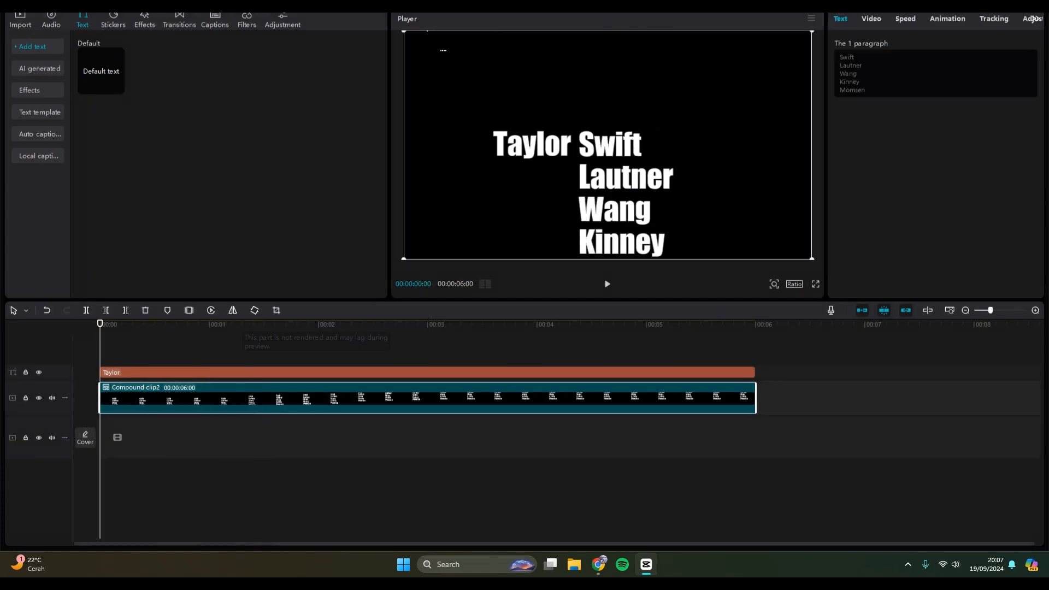
left_click(962, 44)
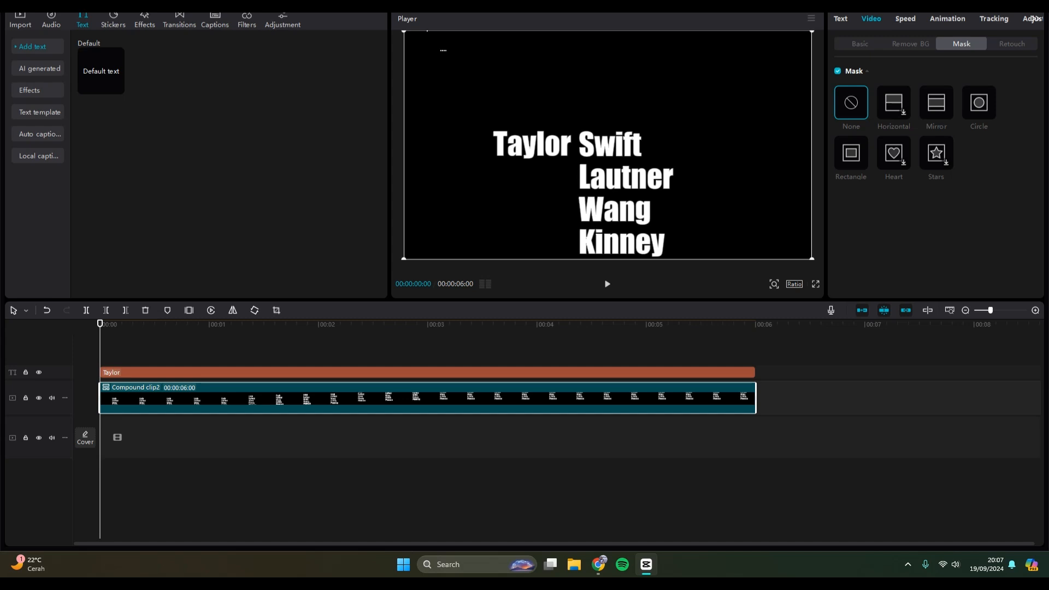
left_click(851, 153)
left_click_drag(608, 145, 677, 141)
left_click_drag(677, 199, 677, 160)
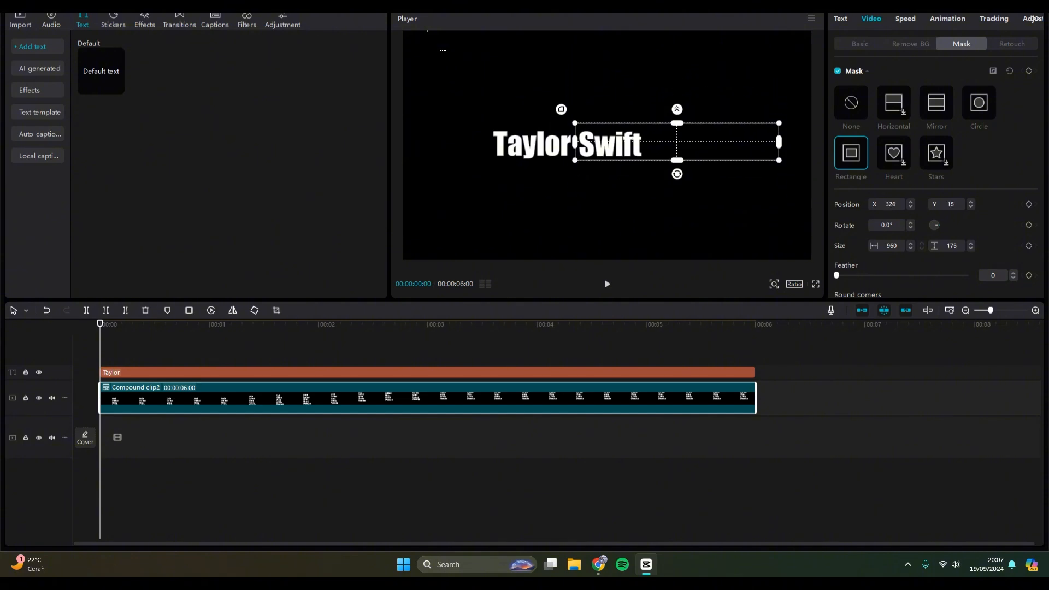
At about 00:00:03:28, narrow the mask to about 631 wide and move it to X 167, Y 0 around "Momsen".
left_click_drag(100, 324, 530, 323)
left_click_drag(779, 142, 744, 142)
left_click_drag(677, 142, 644, 145)
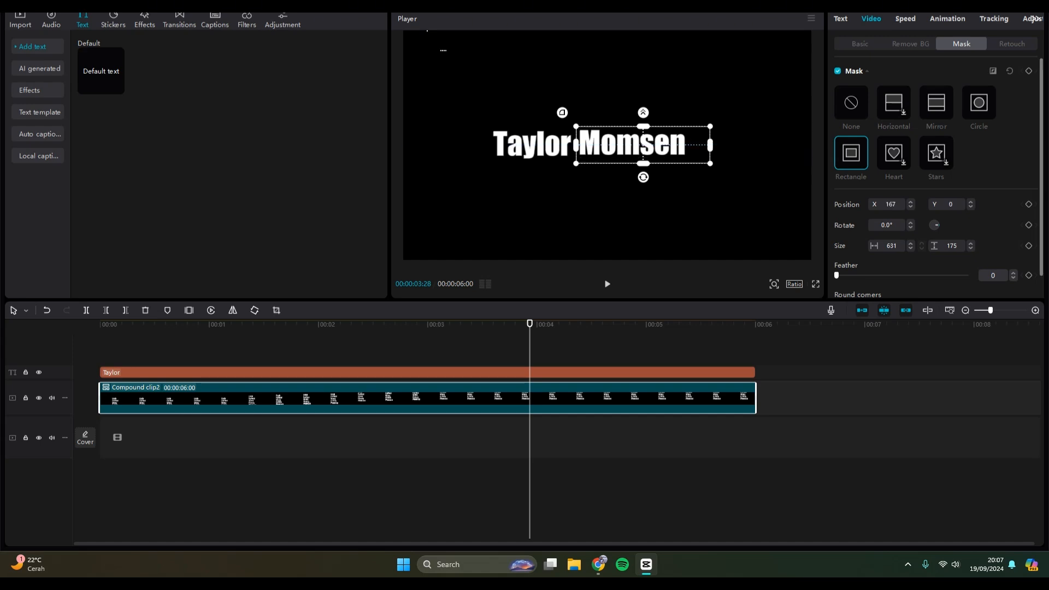
Change the colour of the fixed "Taylor" text to red, hex B02525.
left_click(525, 373)
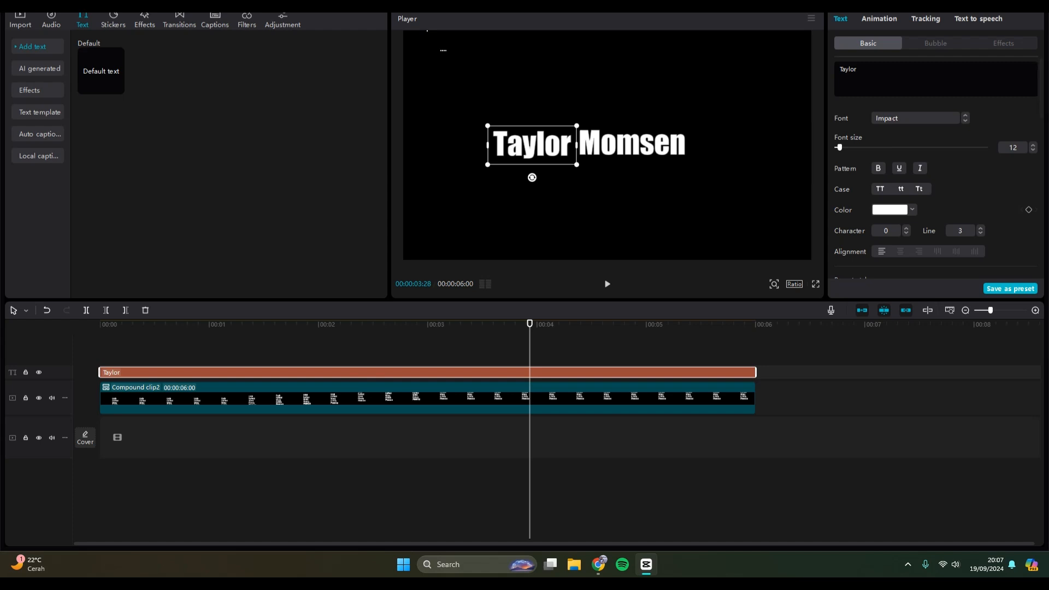
left_click(897, 210)
left_click(945, 245)
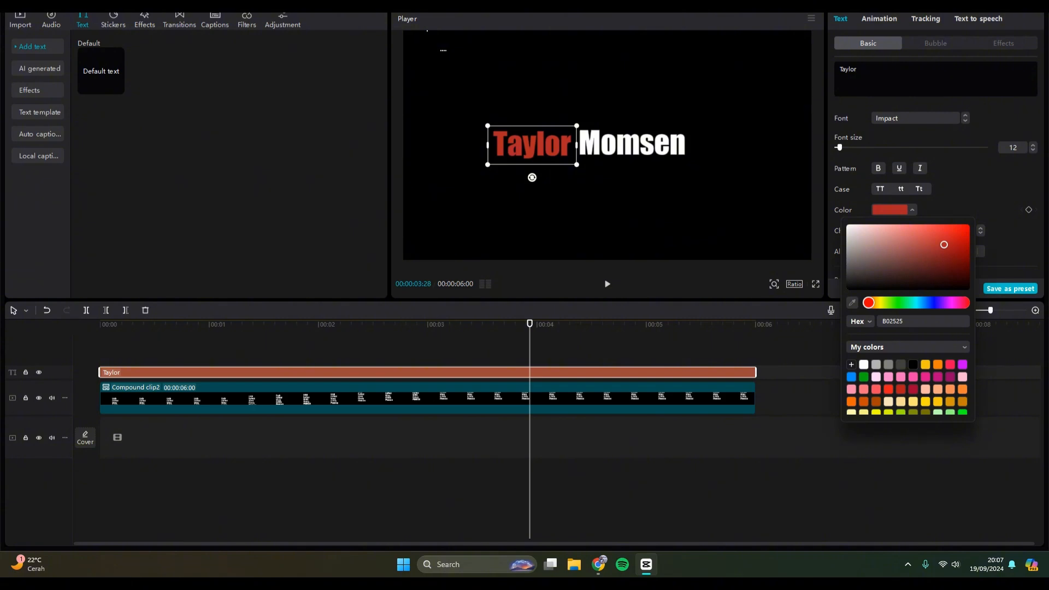
key("Escape")
Play the finished animation from the start to check the masked surnames scrolling beside the red "Taylor".
left_click_drag(529, 323, 100, 323)
left_click(701, 327)
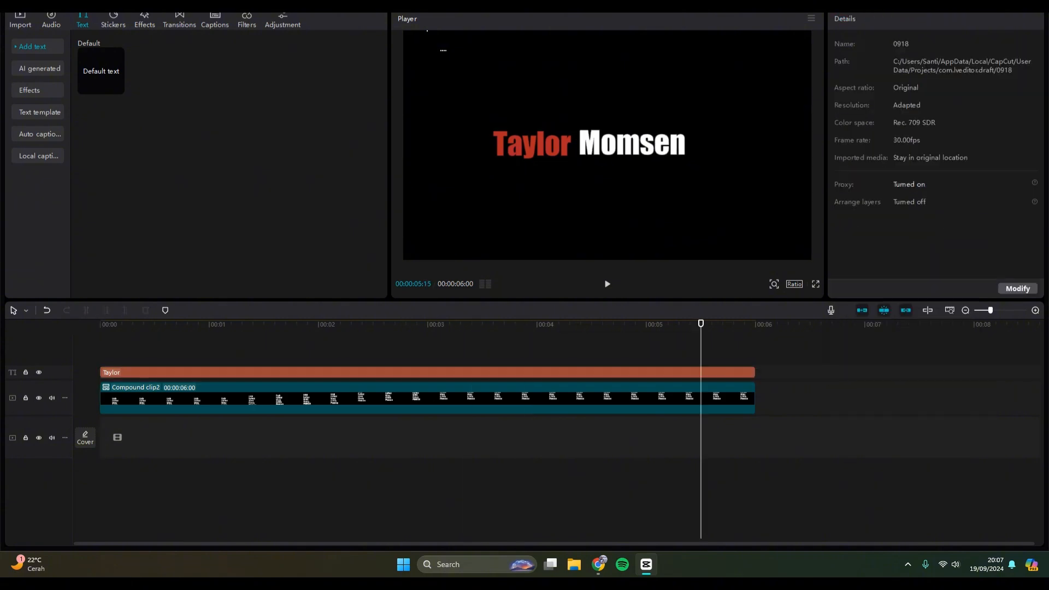
left_click(625, 325)
key("Home")
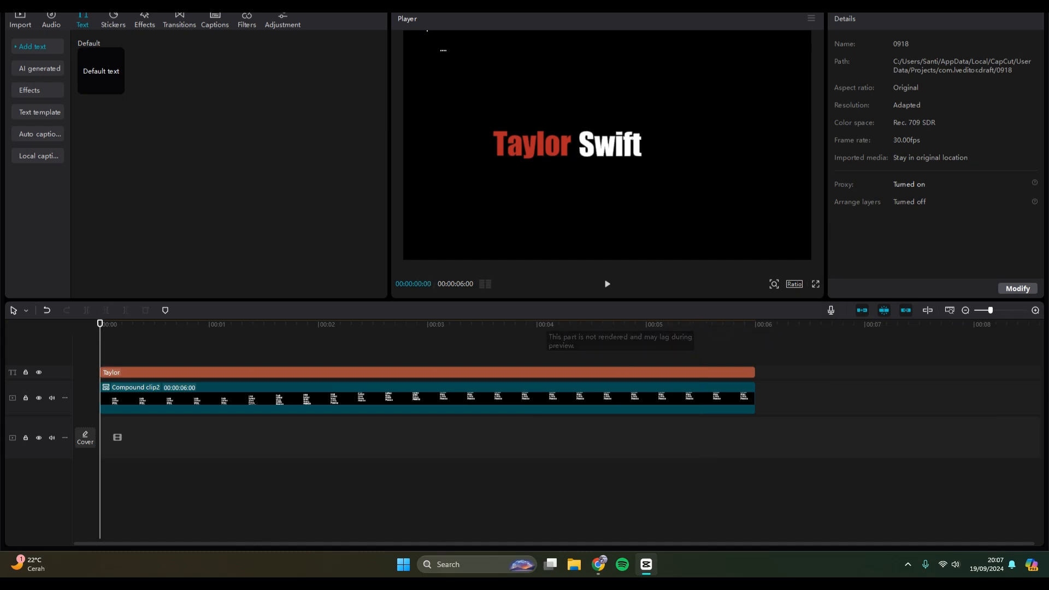
key("space")
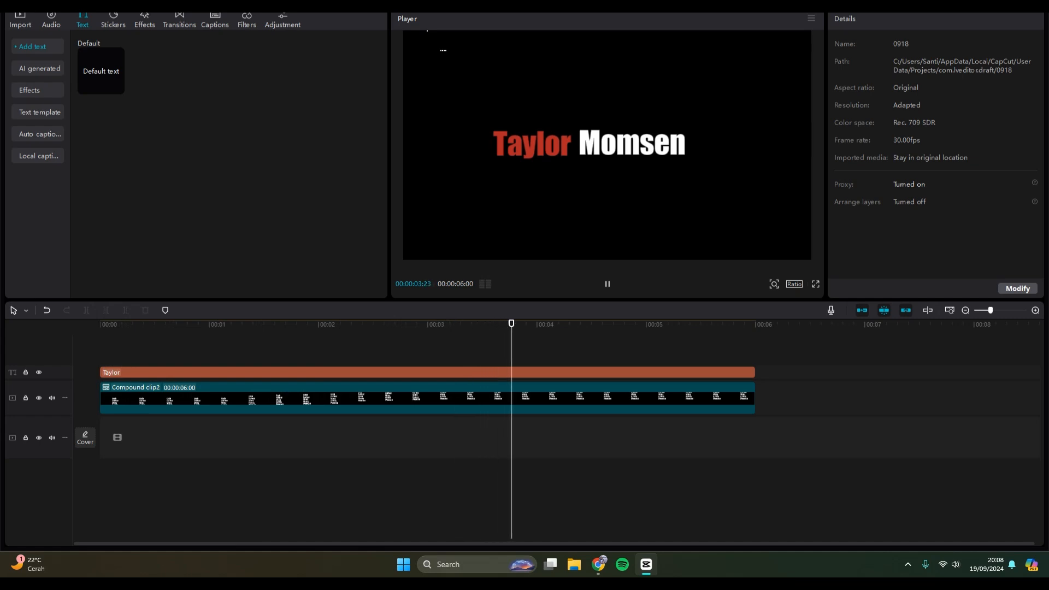
key("space")
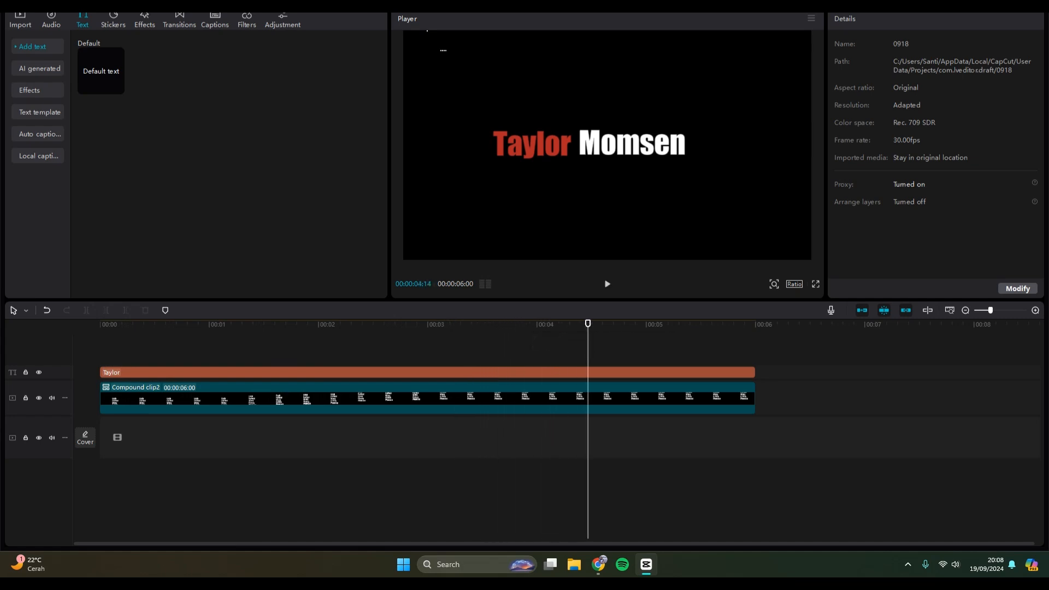